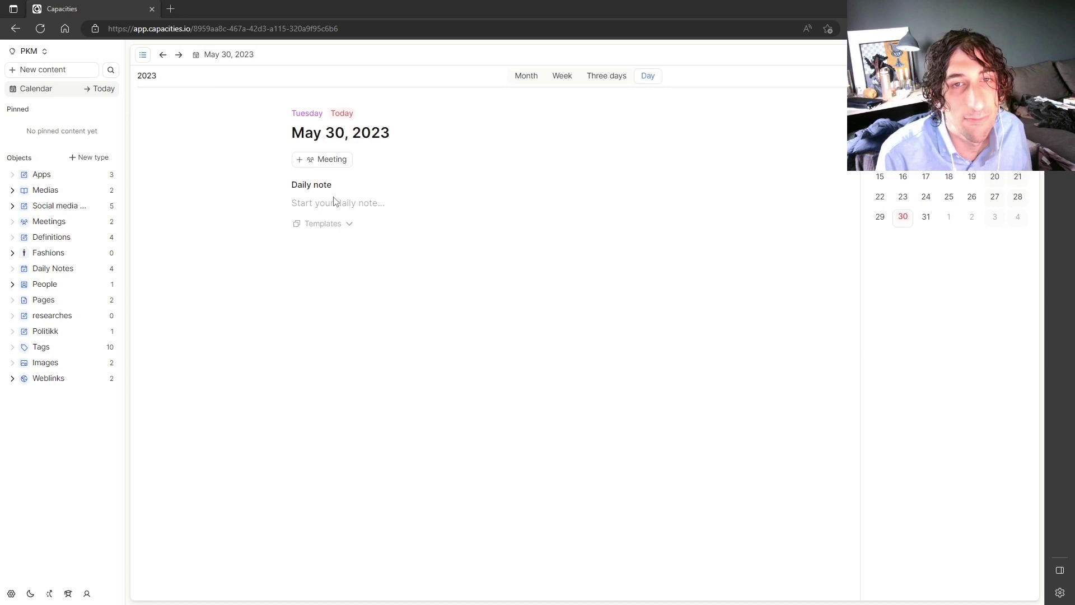
Step through May 23 to May 28 in the mini calendar, then return to May 30, 2023
left_click(901, 198)
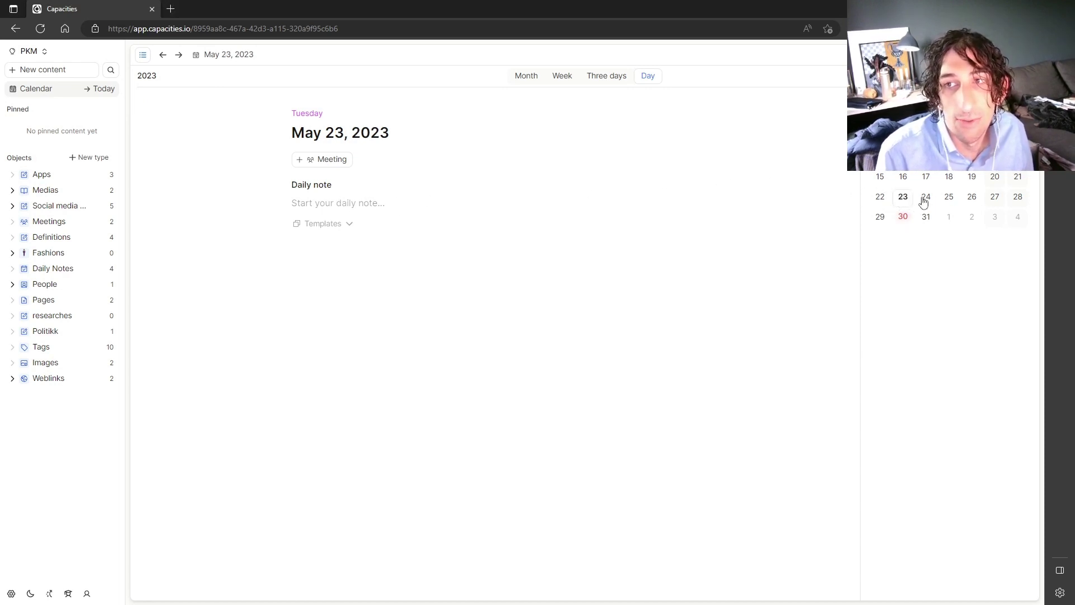
left_click(924, 200)
left_click(952, 200)
left_click(971, 199)
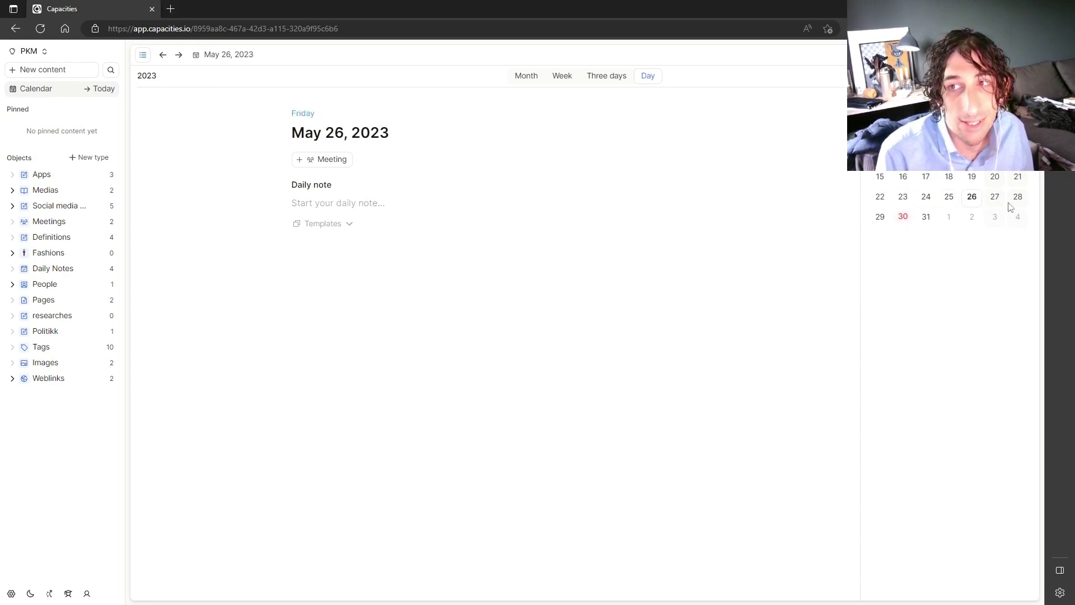
left_click(994, 198)
left_click(1017, 199)
left_click(901, 217)
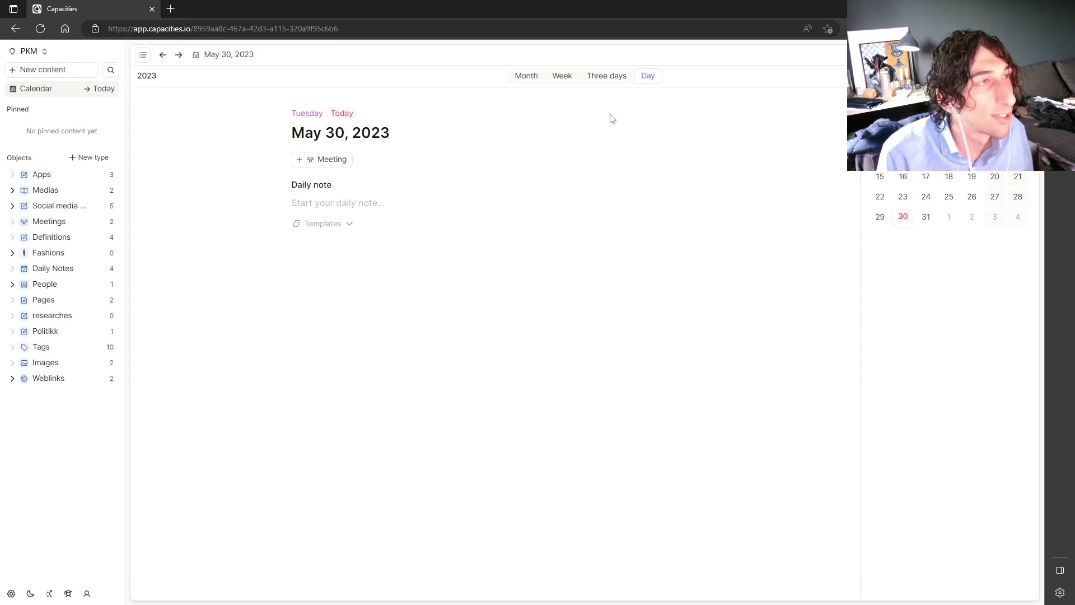
Write 'A note' in today's daily note, then add and delete an empty heading block
left_click(343, 203)
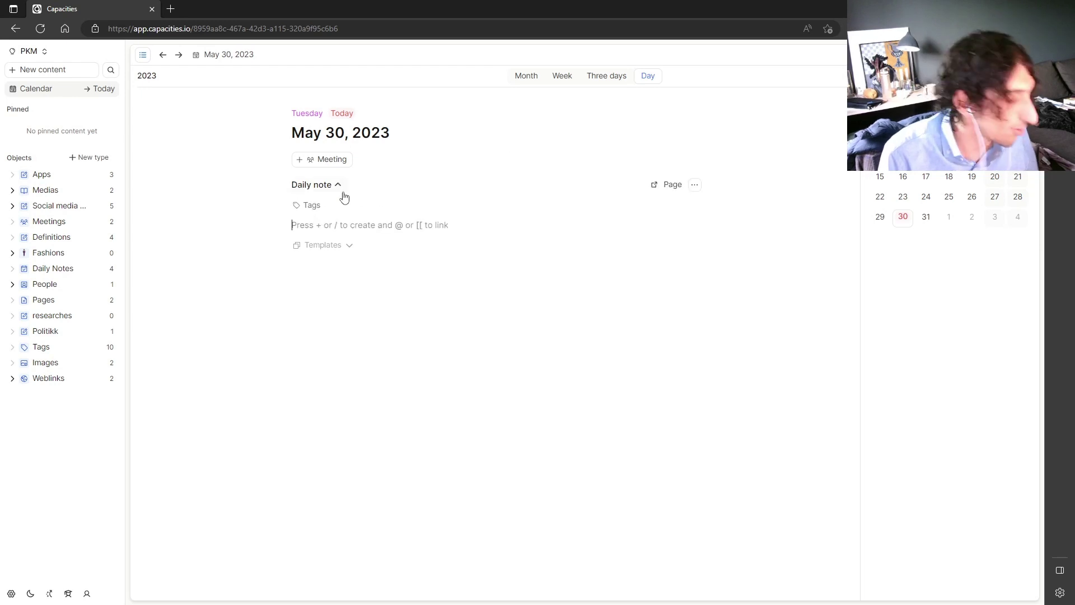
type("A note")
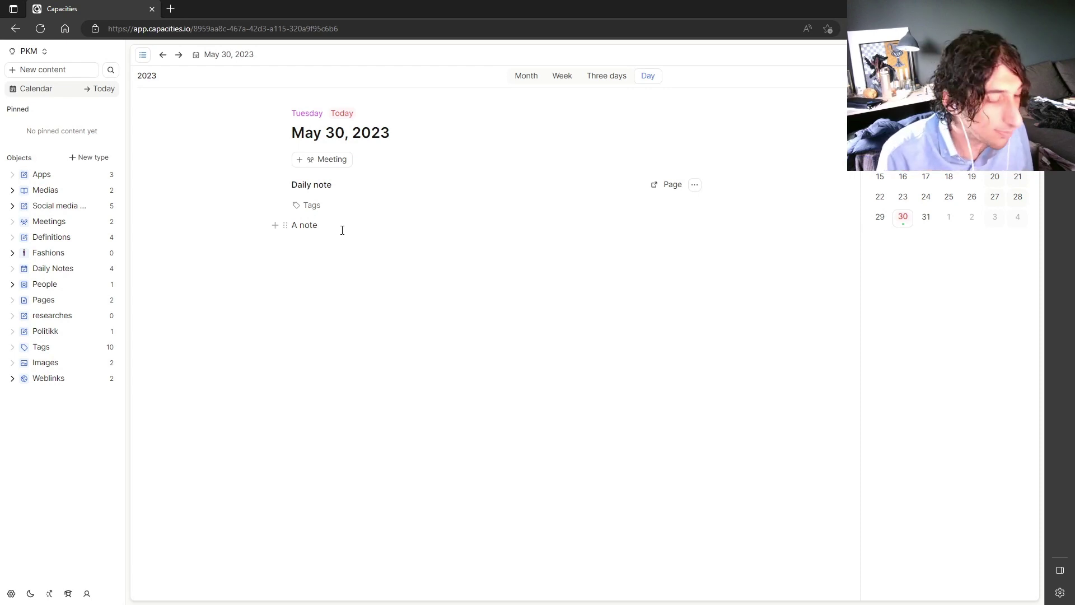
key("Return")
type("#")
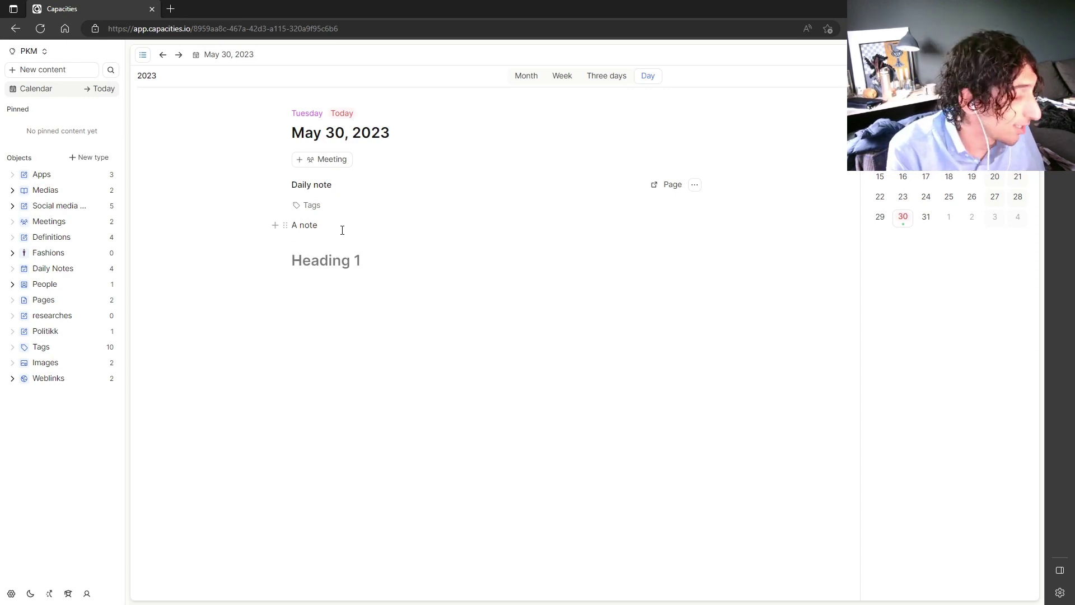
key("BackSpace")
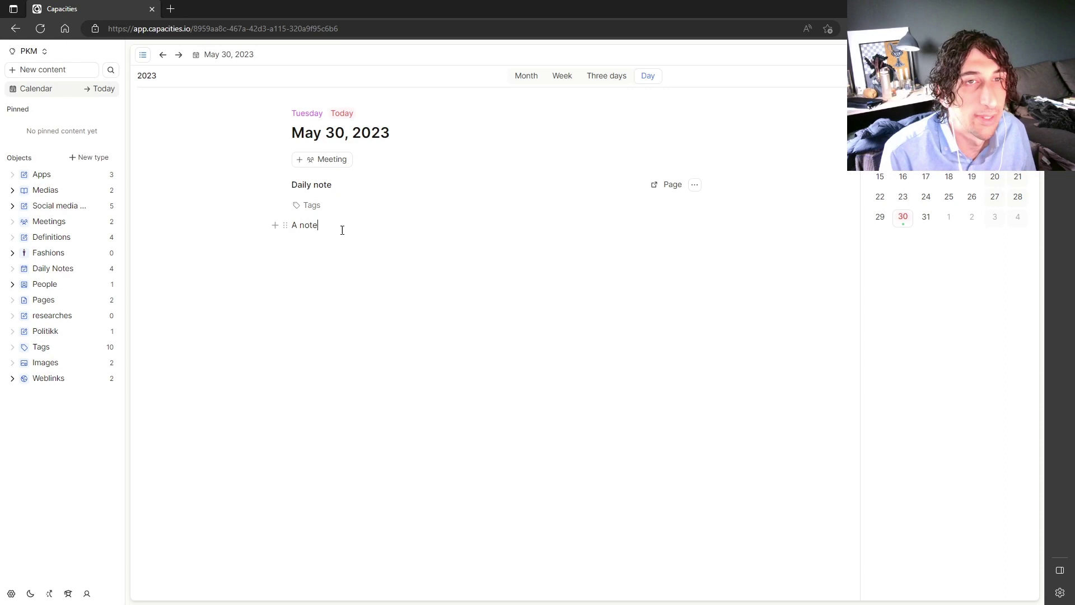
Browse the Medias, Social media ideas, Meetings, Definitions, Fashions, Daily Notes and People collections, ending on Apps
left_click(71, 180)
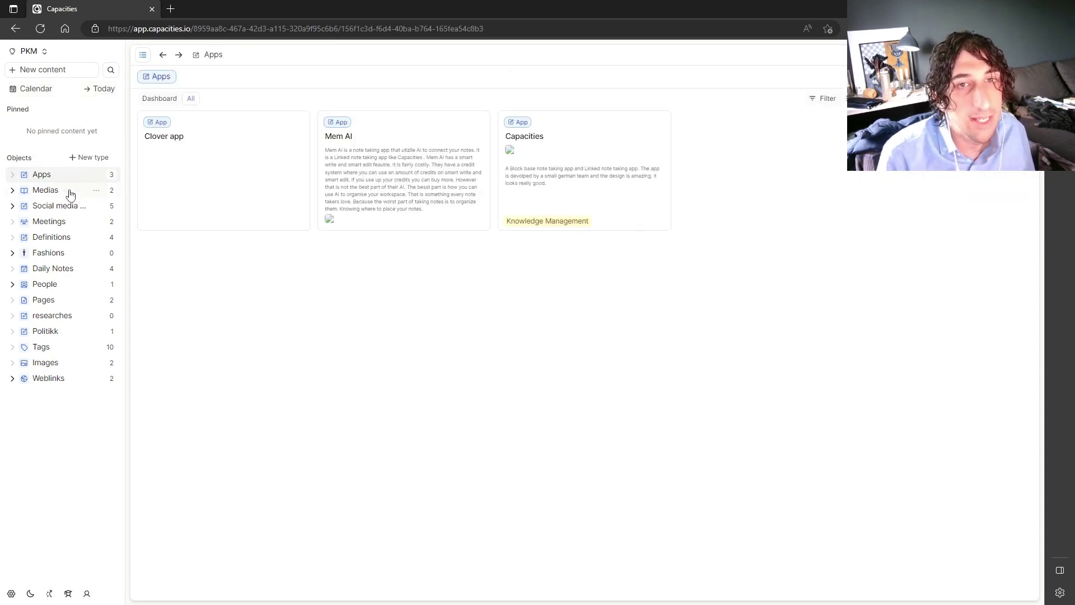
left_click(69, 191)
left_click(73, 208)
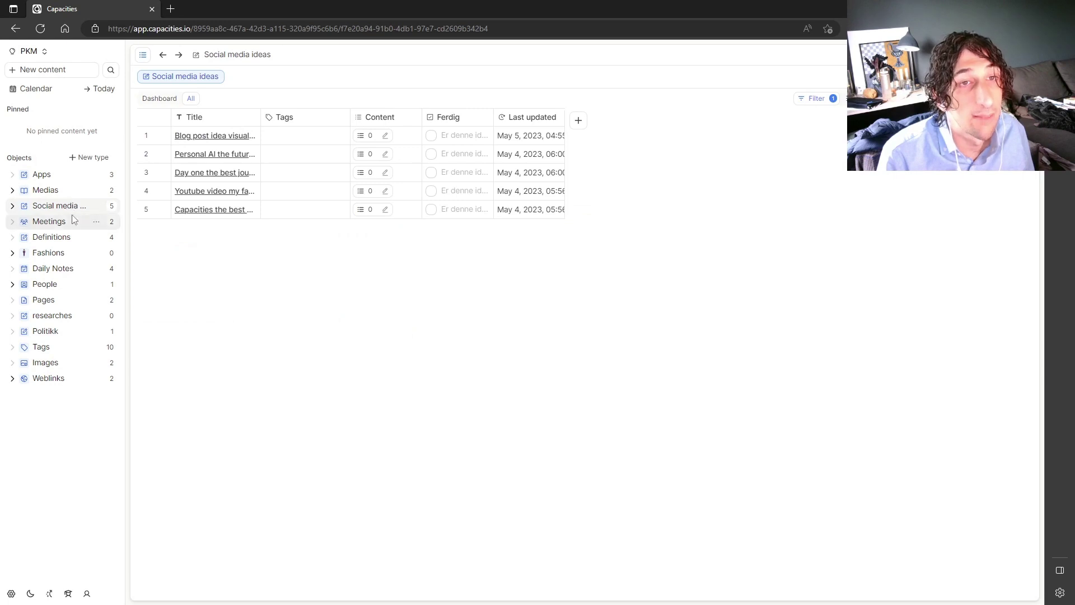
left_click(72, 221)
left_click(67, 237)
left_click(68, 254)
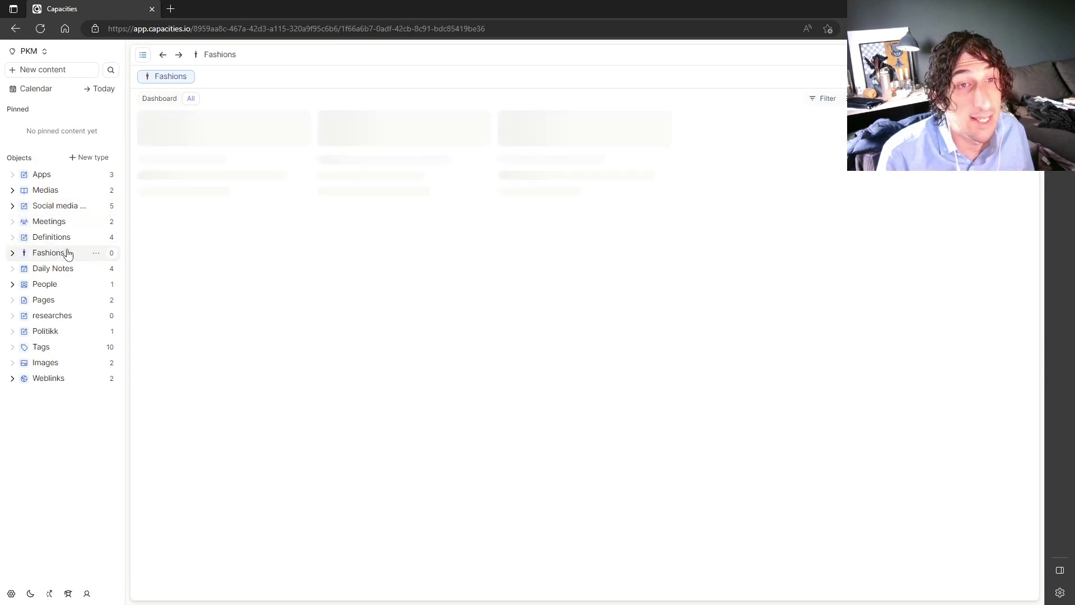
left_click(68, 271)
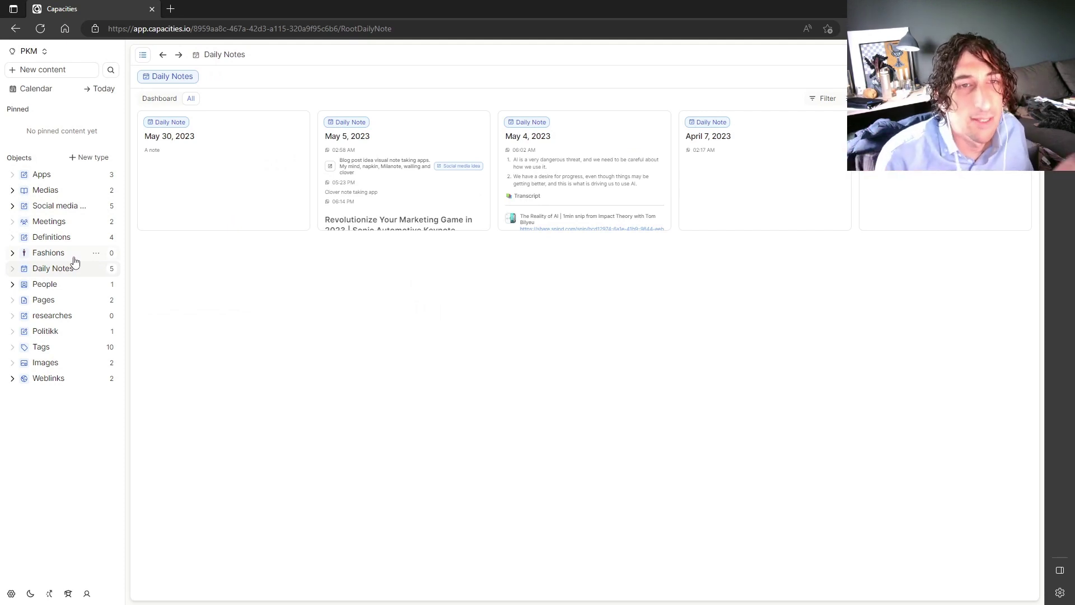
left_click(51, 286)
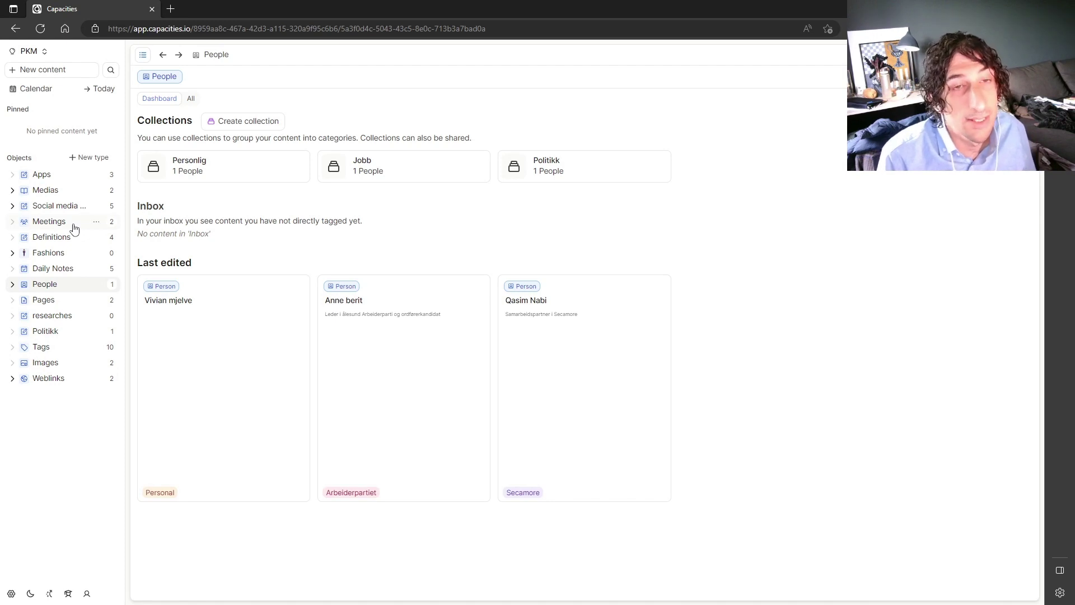
left_click(69, 191)
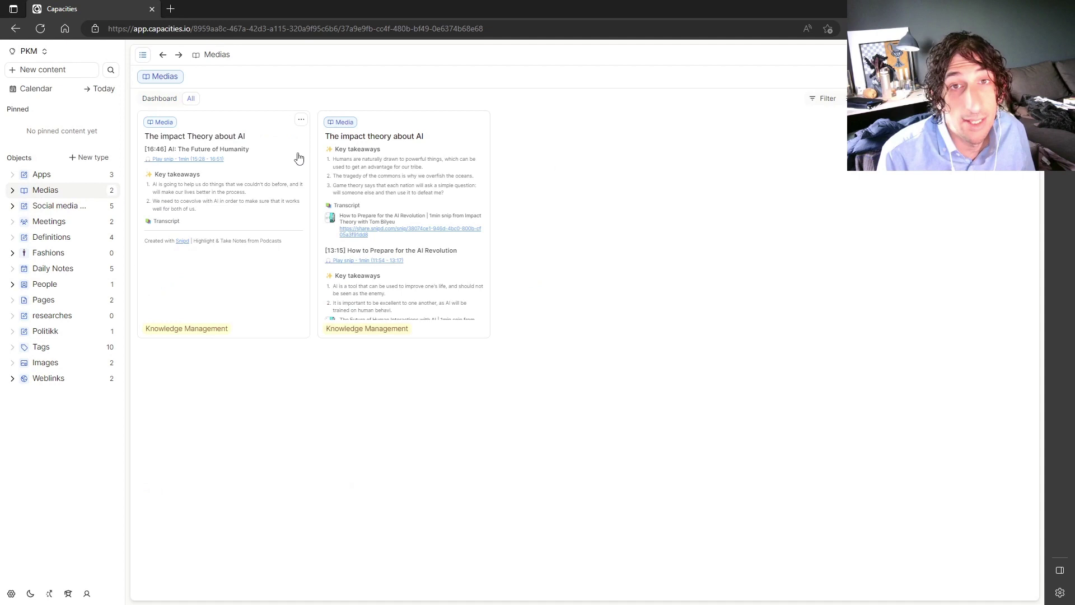
left_click(56, 174)
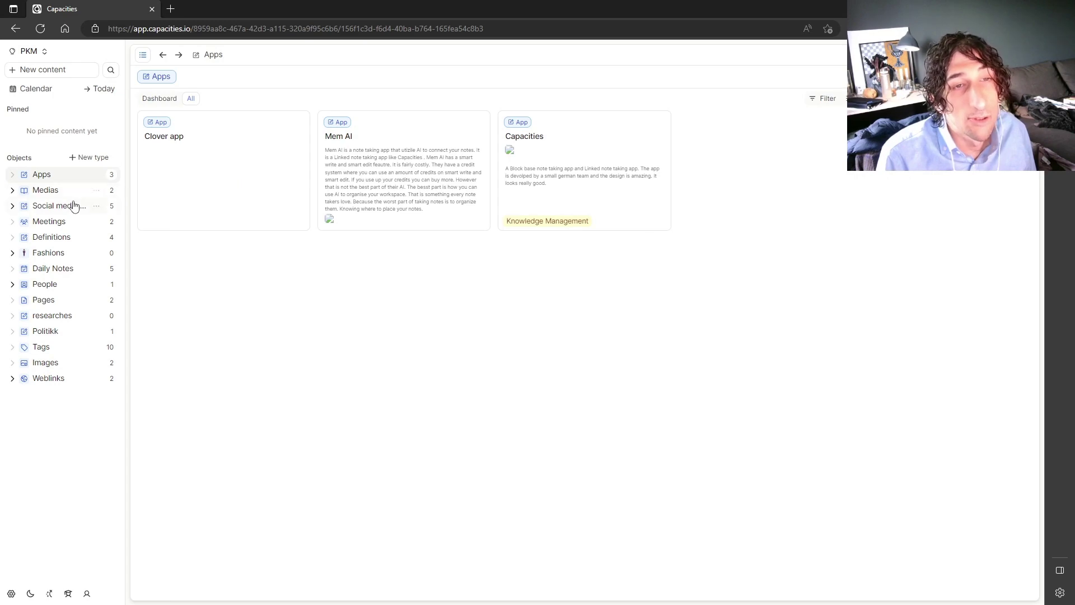
Open the Mem AI entry as a full page with graph and follow its Linked note taking link
left_click(402, 162)
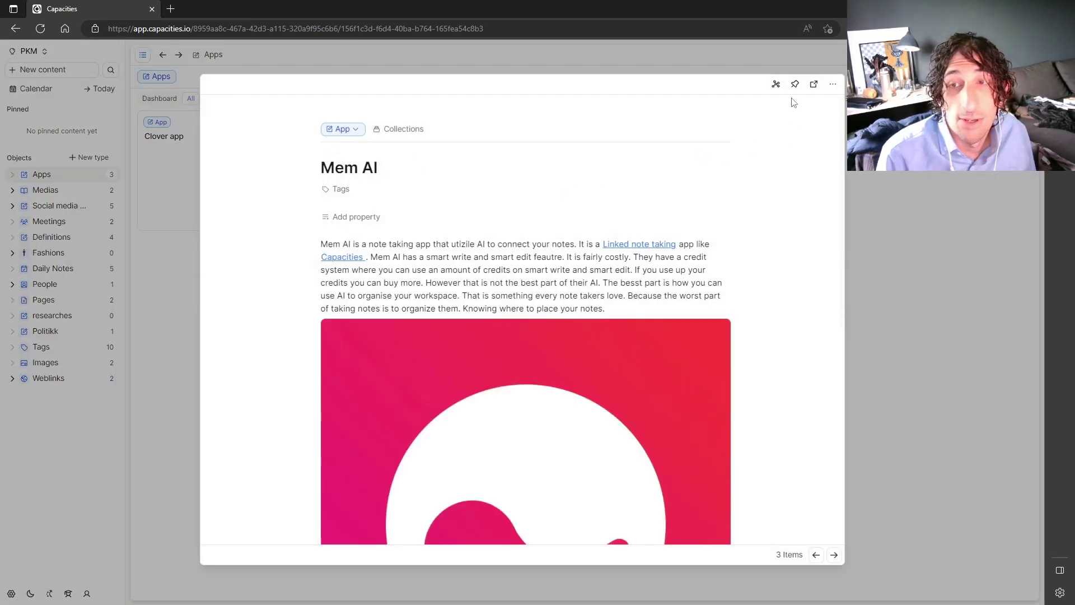
left_click(777, 85)
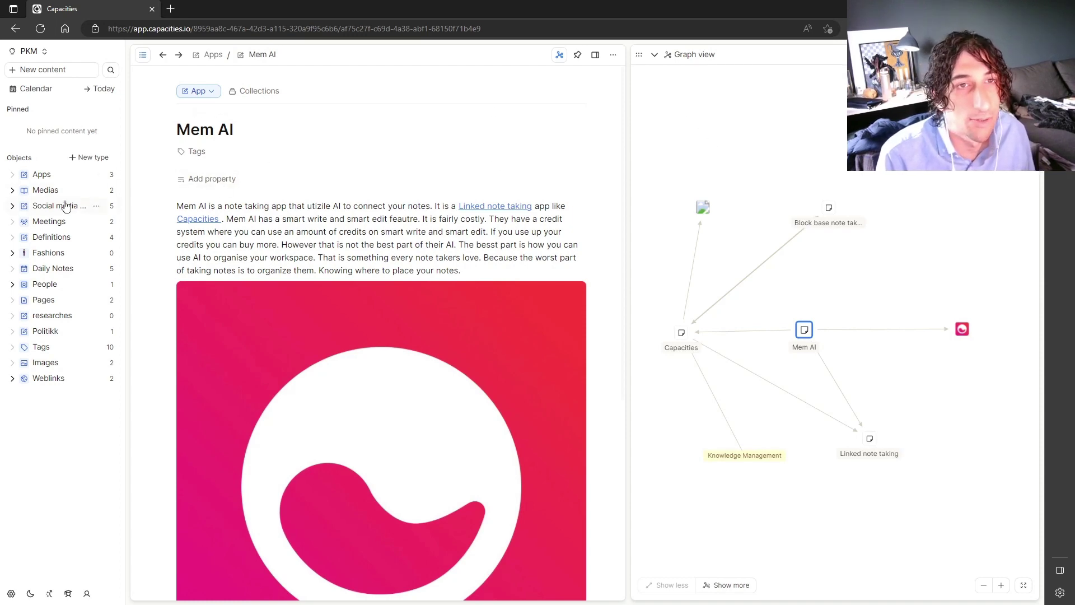
left_click(479, 207)
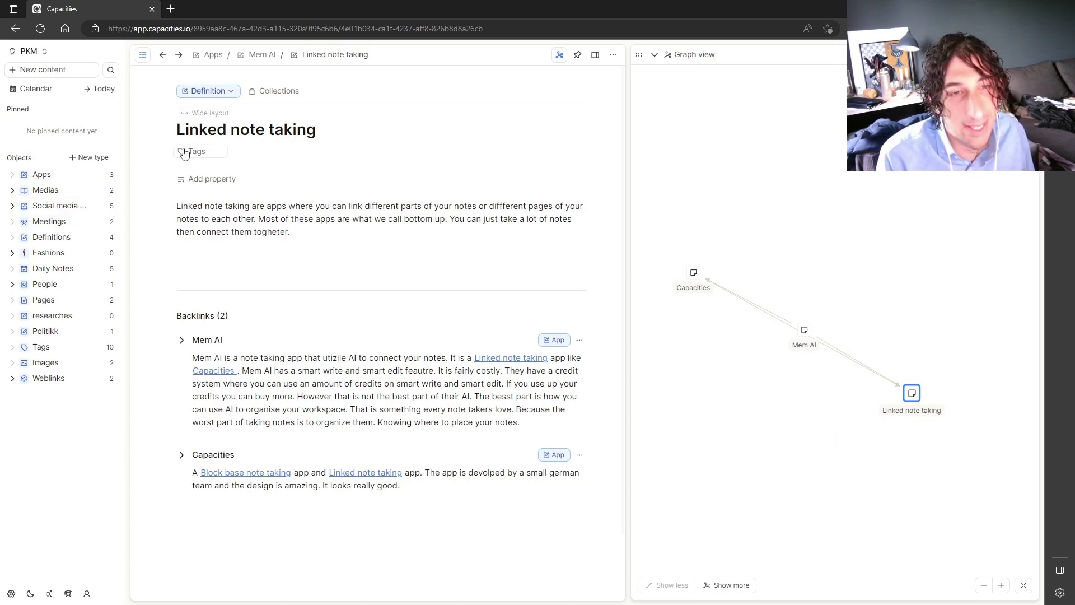
Look through Images, tags, Definitions, Social media ideas and Apps, then return to the calendar day view
left_click(68, 363)
left_click(79, 348)
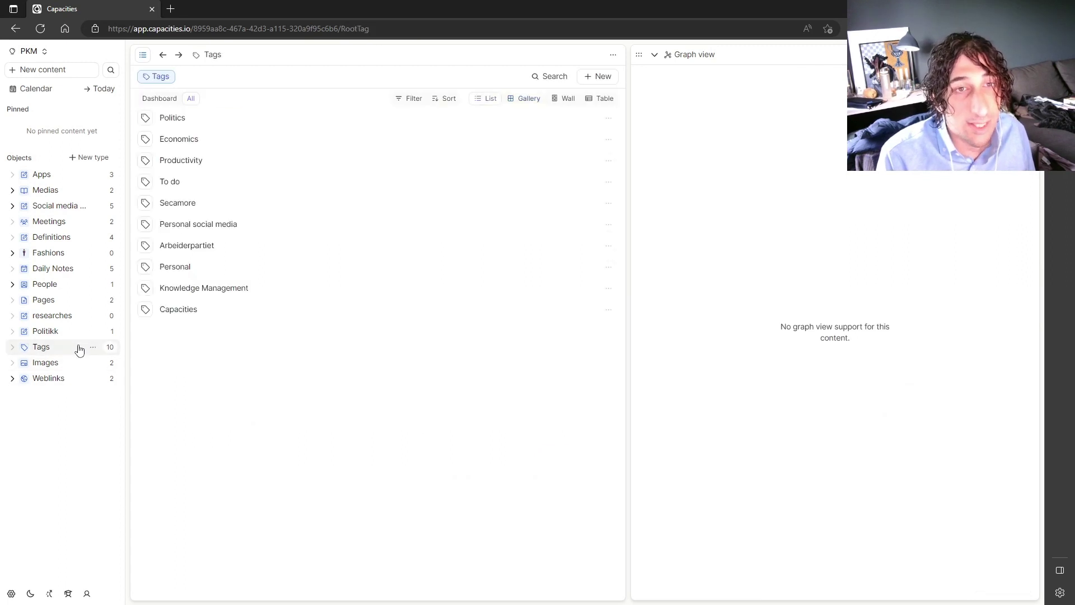
left_click(68, 239)
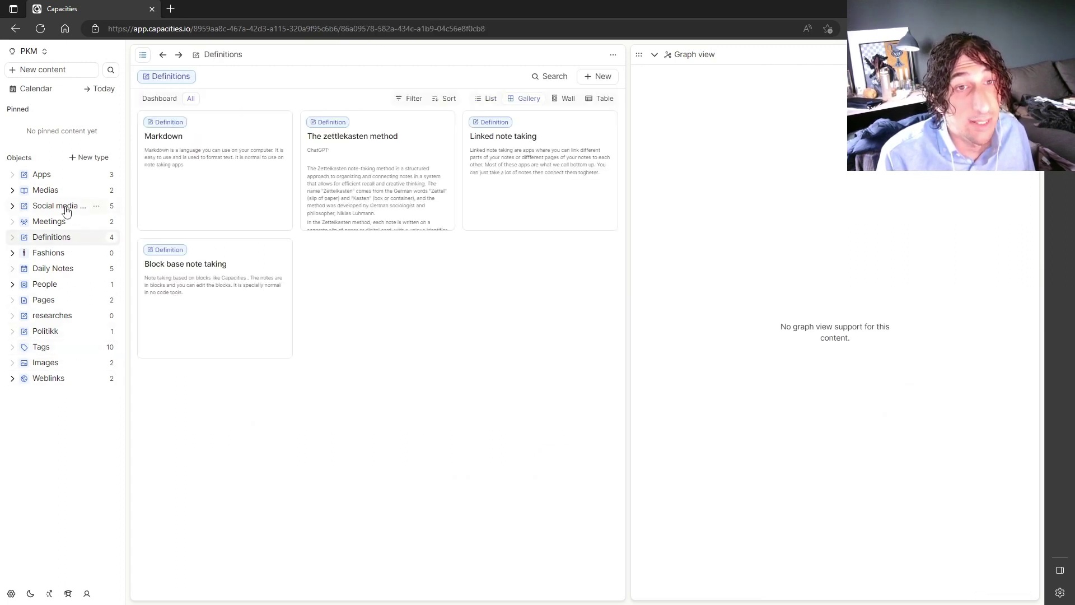
left_click(62, 206)
left_click(41, 174)
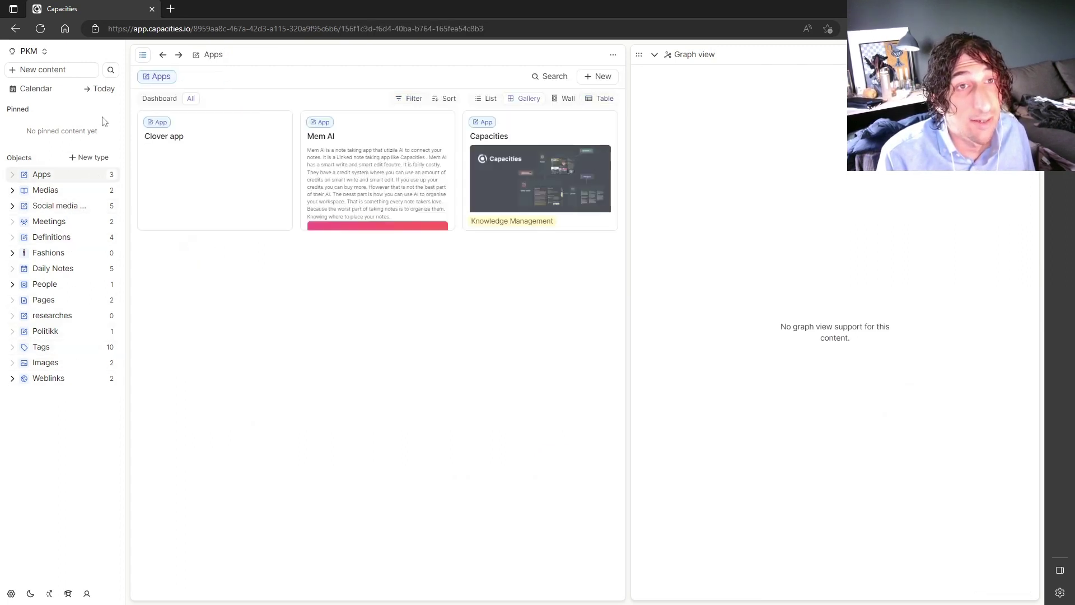
left_click(47, 88)
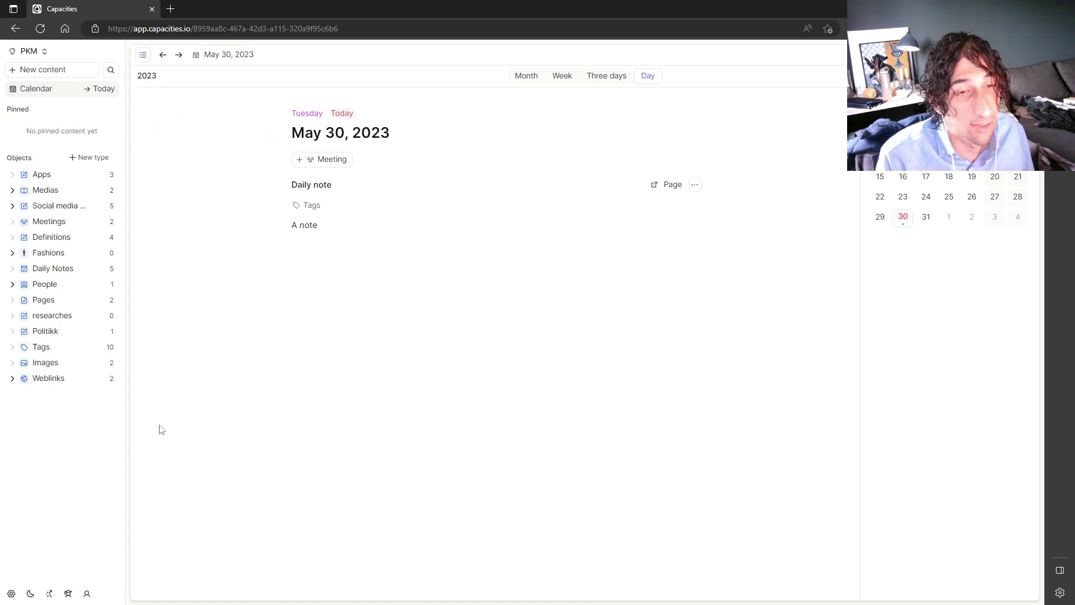
Toggle the app between dark and light mode twice, ending in light mode
left_click(31, 595)
left_click(32, 595)
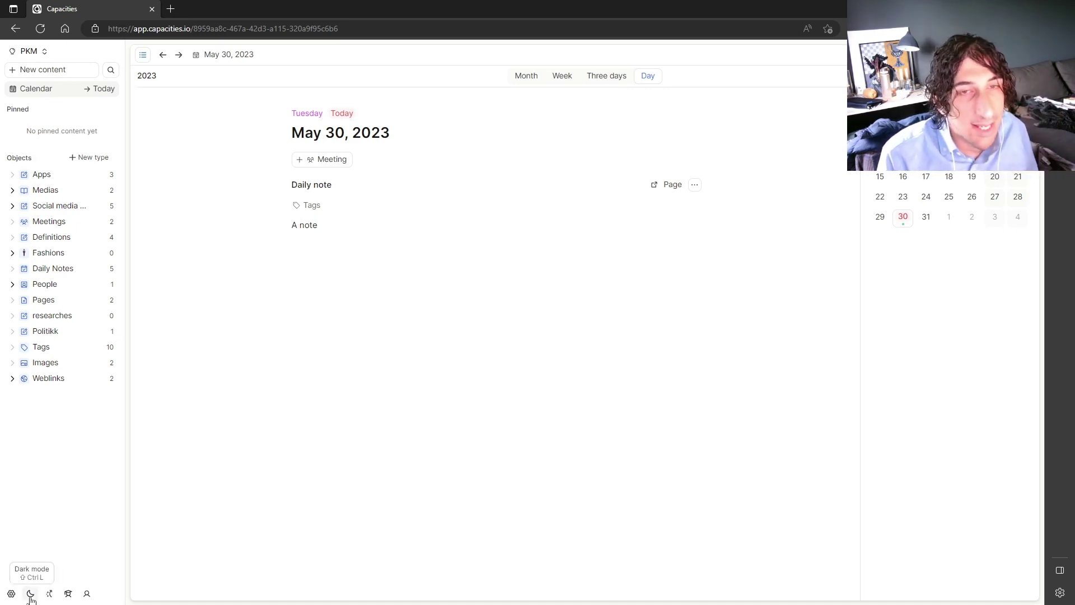
left_click(31, 595)
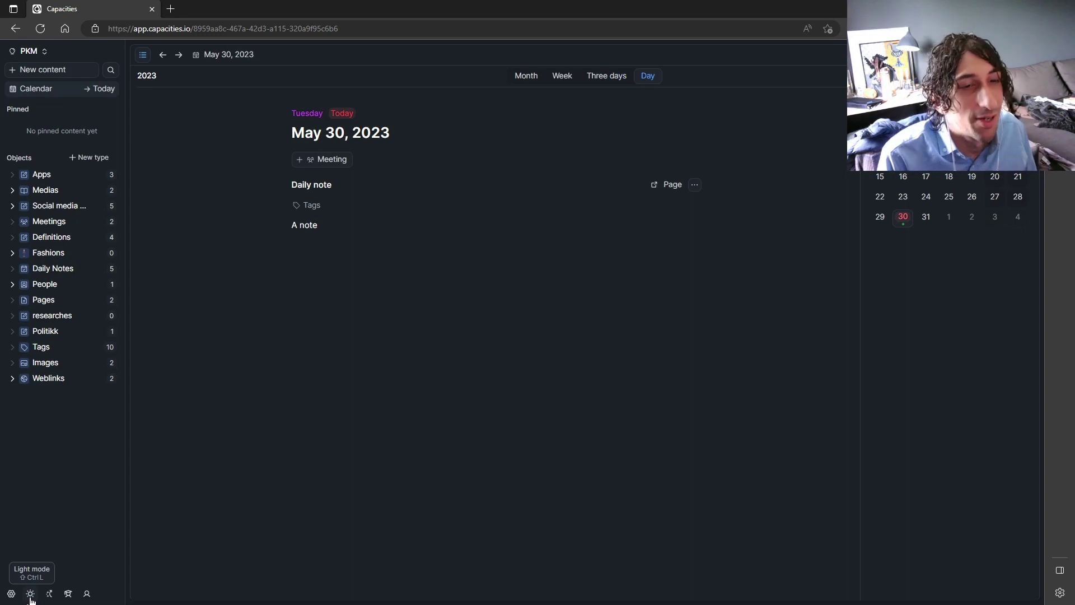
left_click(31, 597)
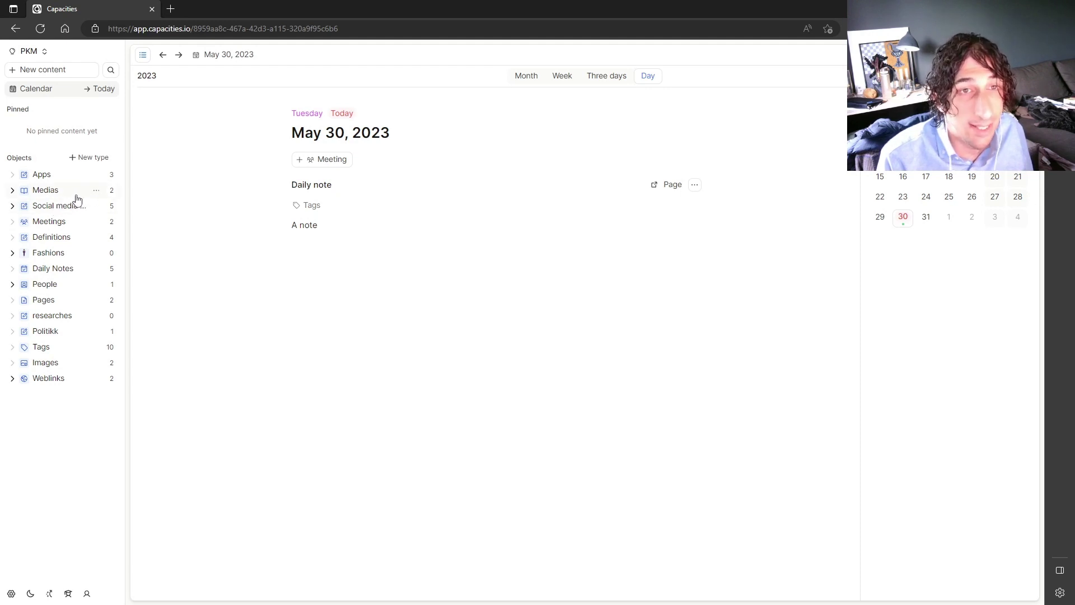
Browse the Medias, Social media ideas, Meetings, Definitions and empty Fashions databases, ending on Apps
left_click(76, 193)
left_click(72, 205)
left_click(72, 219)
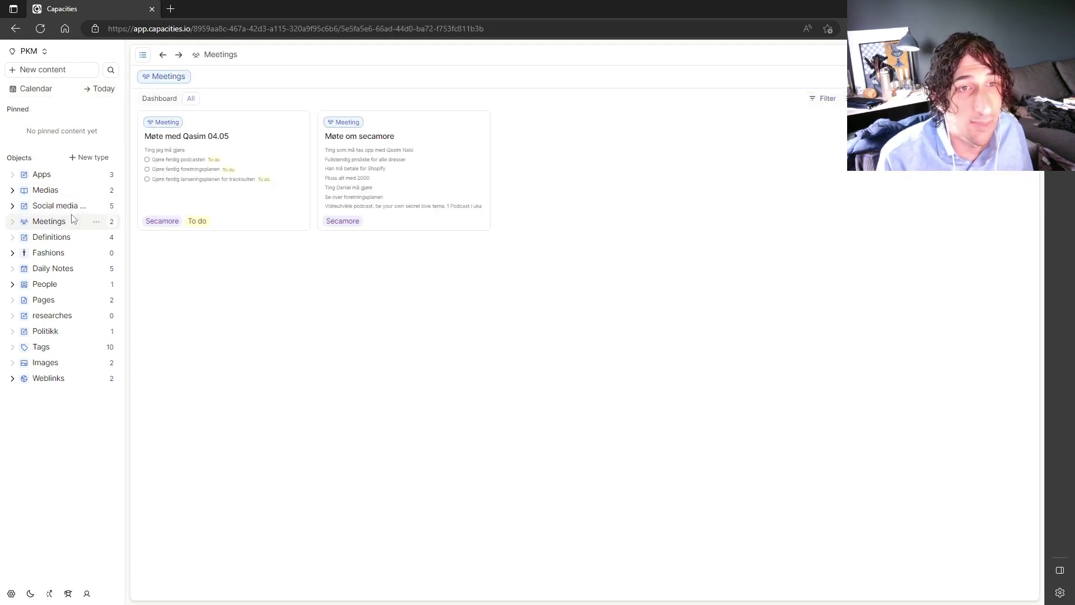
left_click(72, 237)
left_click(74, 252)
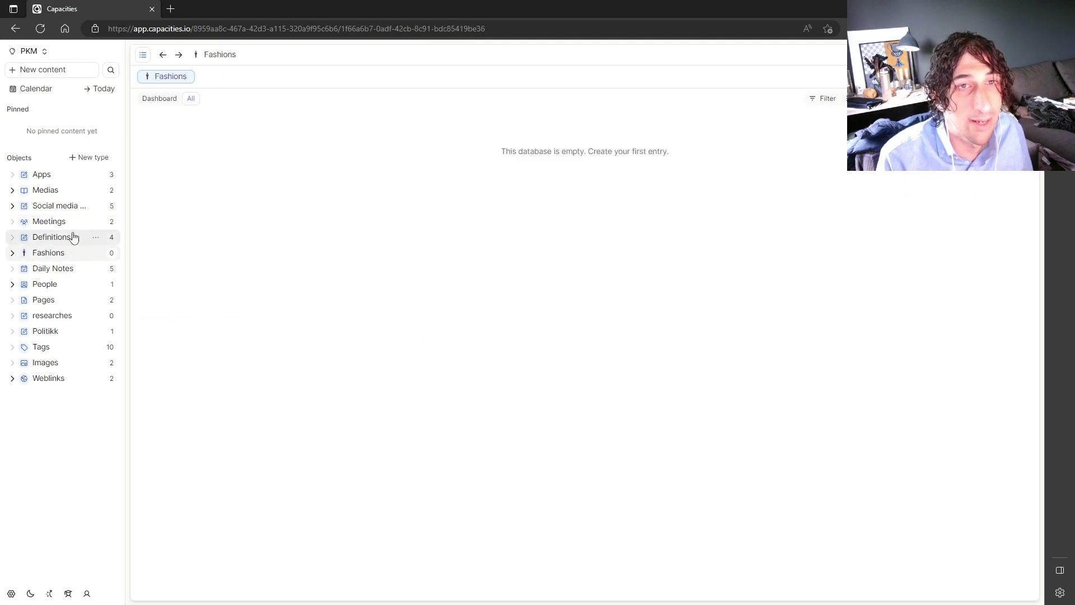
left_click(74, 237)
left_click(65, 176)
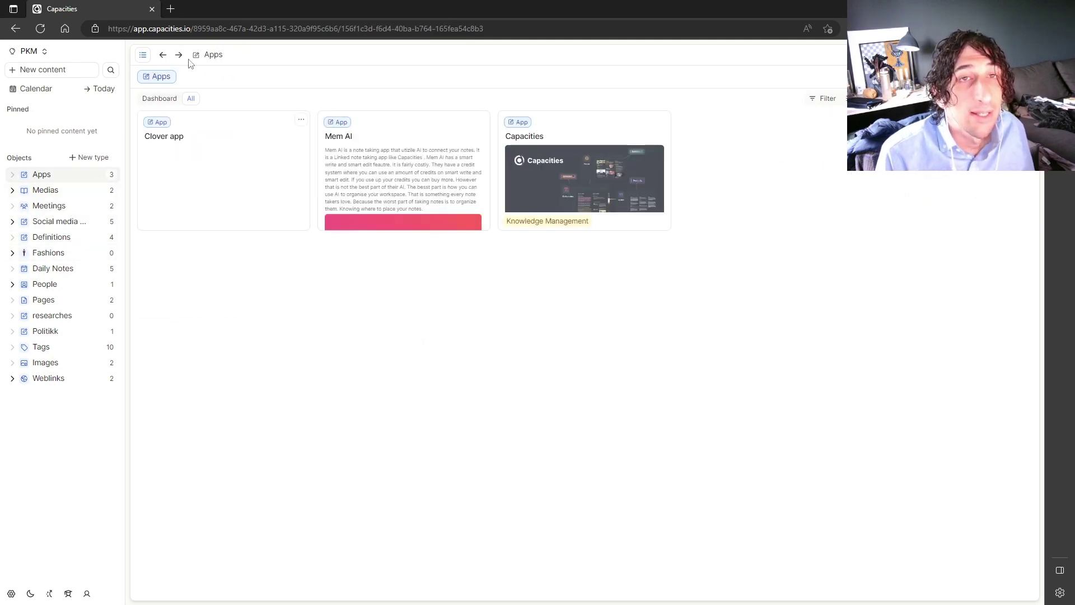
Load capacities.io/pricing in a new browser tab and switch the page to the light theme
left_click(170, 8)
type("c")
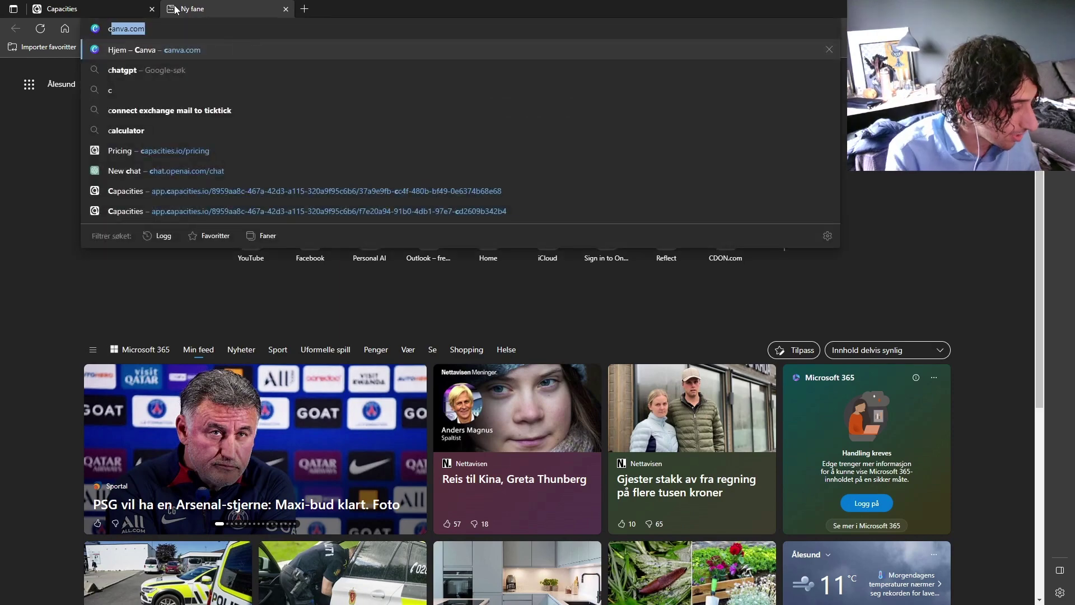
type("apacities.io/pricing")
key("Return")
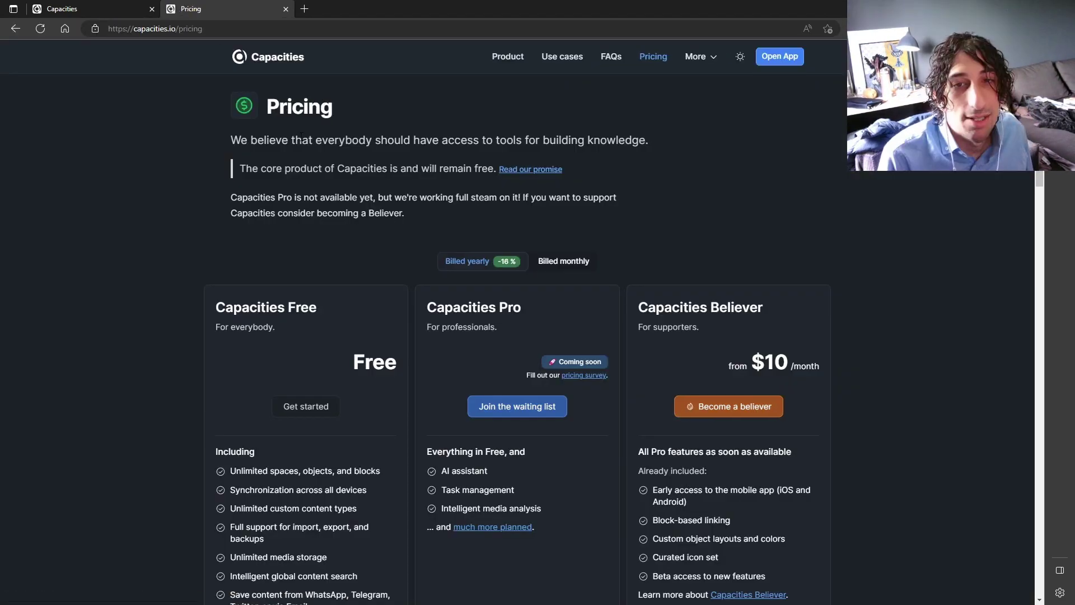
left_click(740, 56)
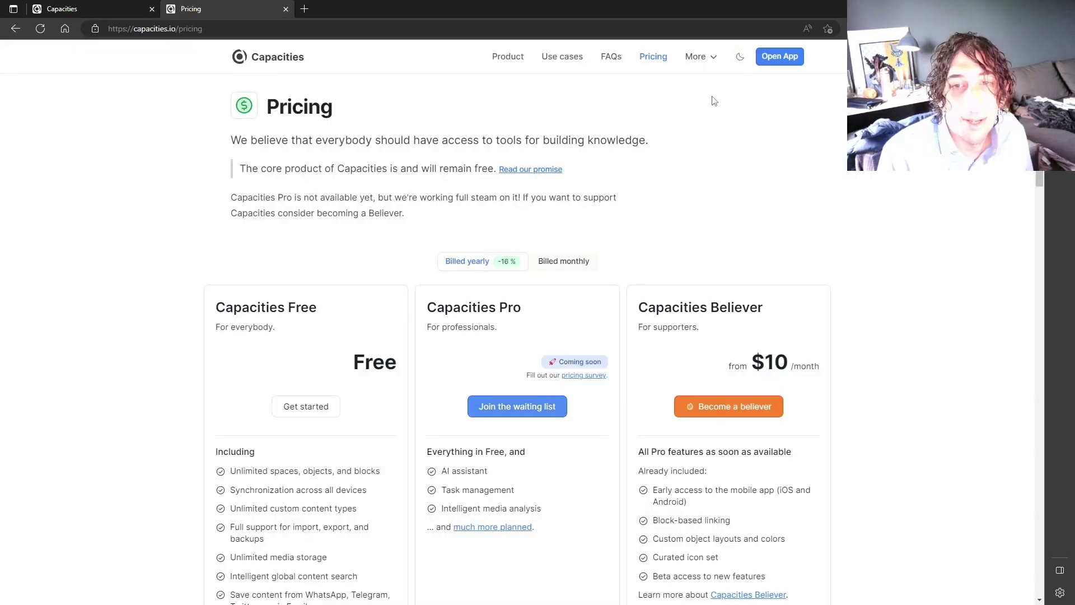
Scroll down to the plans and briefly select the Believer plan's $10 price
scroll(358, 332, "down", 1)
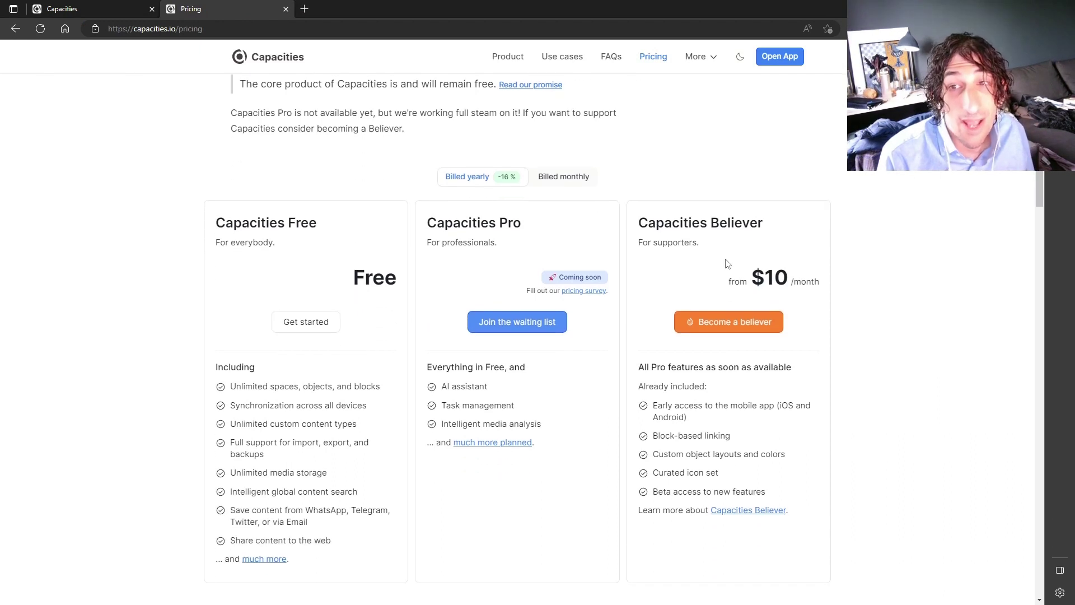
double_click(770, 277)
left_click(813, 279)
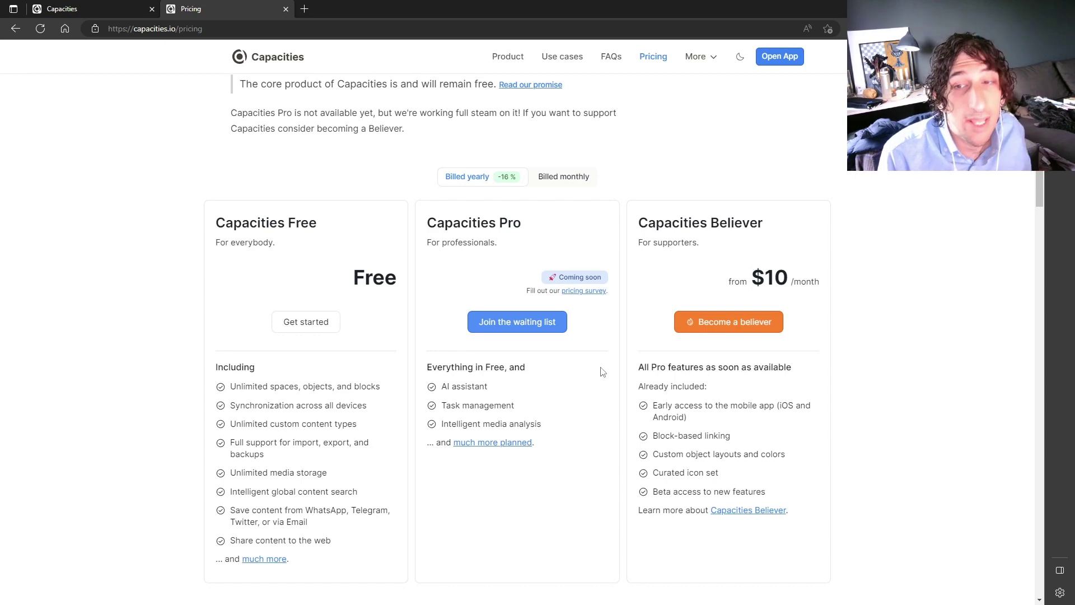
Back in the app, open the Mem AI note, view its first paragraph's block menu, then close both
left_click(57, 8)
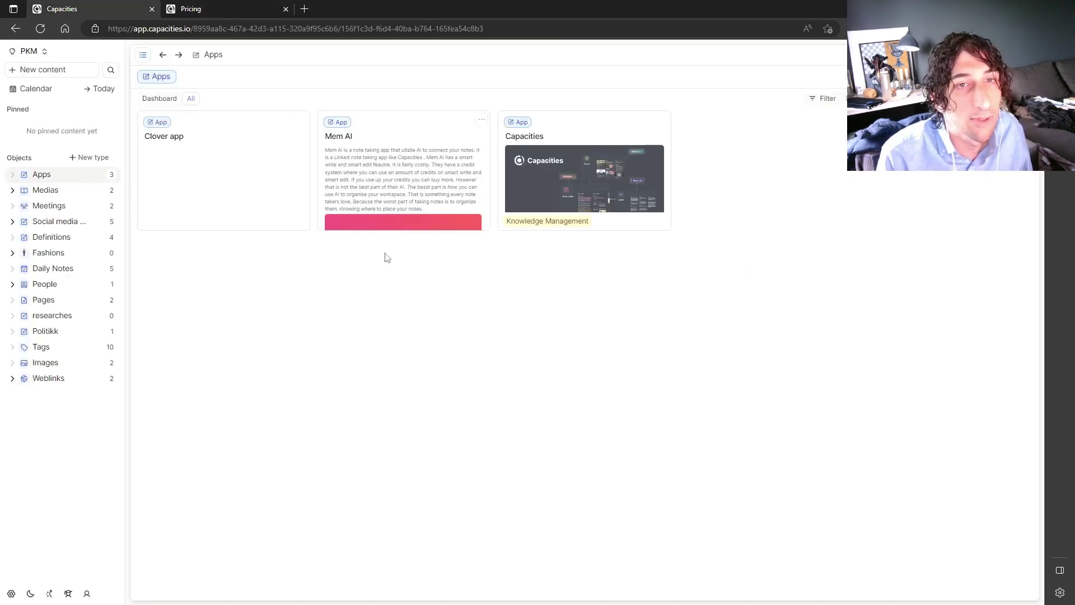
left_click(407, 190)
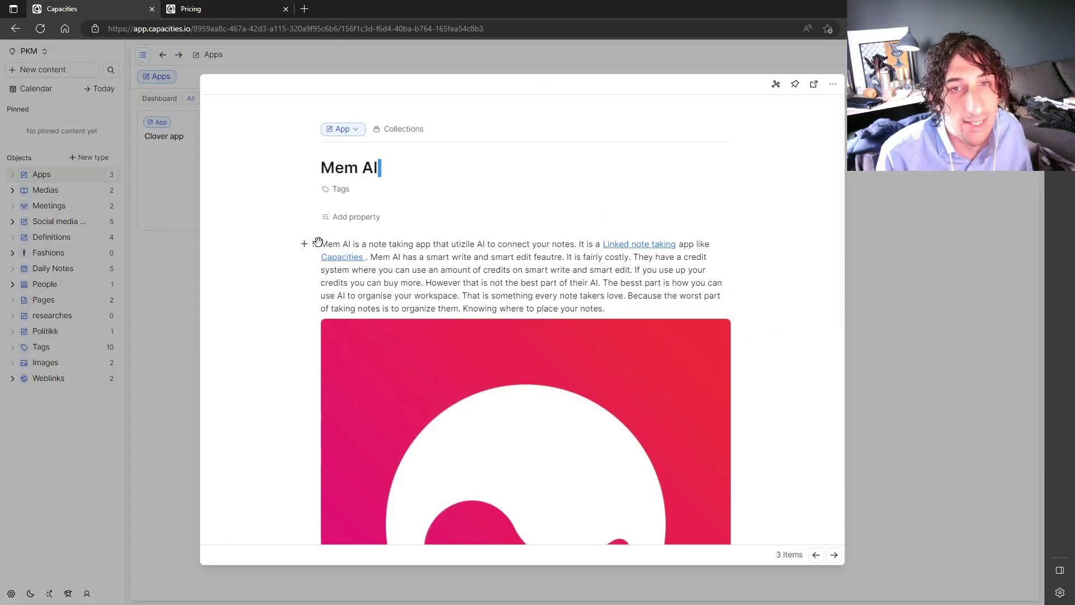
left_click(315, 245)
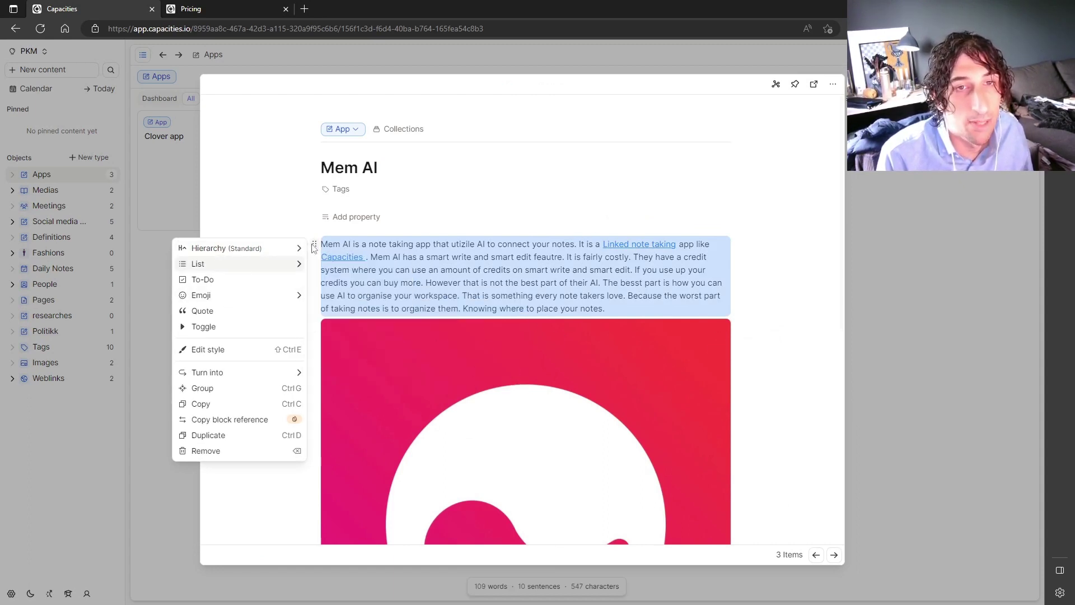
left_click(477, 226)
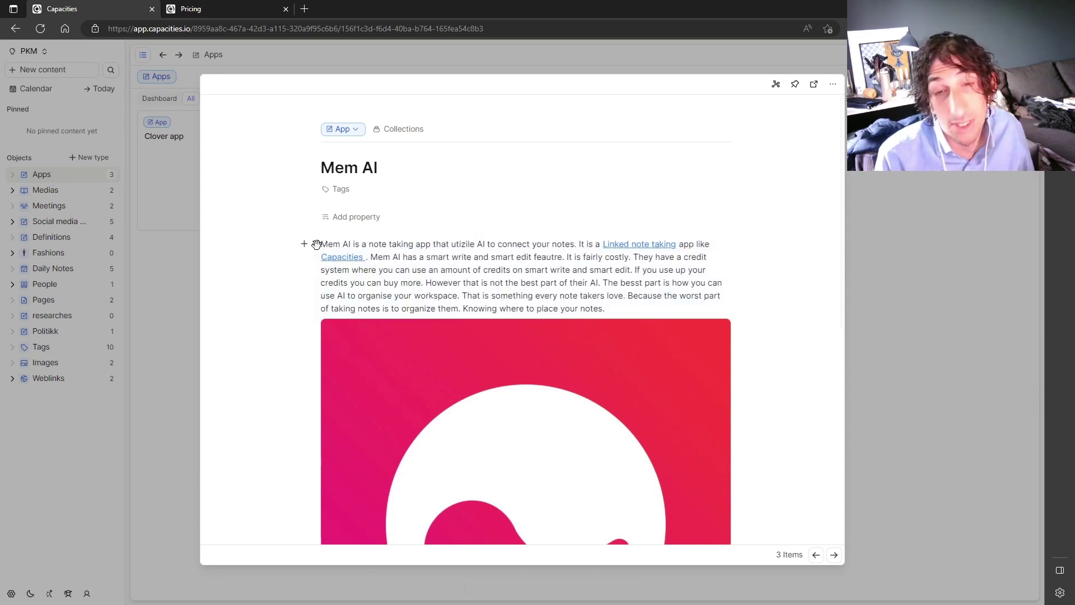
left_click(868, 221)
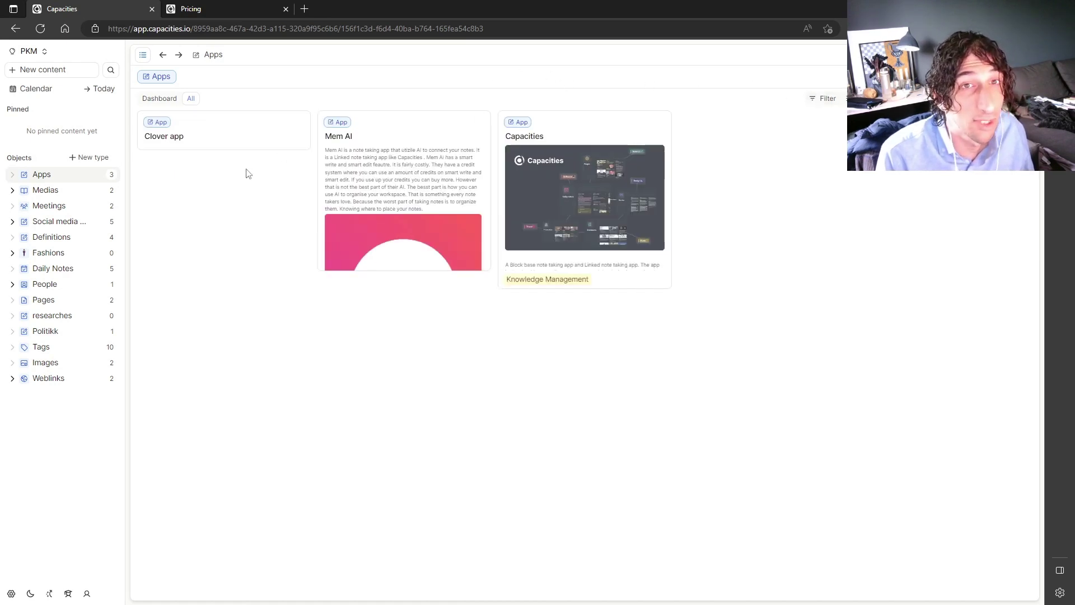
Open and close the Apps database filter options, then return to the pricing page
left_click(827, 100)
left_click(886, 205)
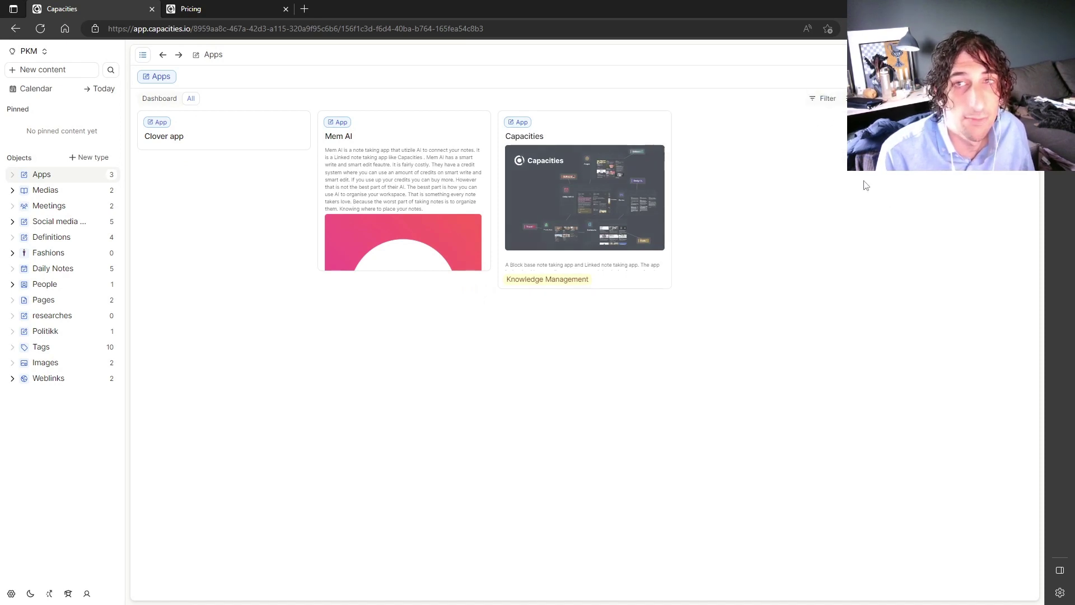
left_click(213, 6)
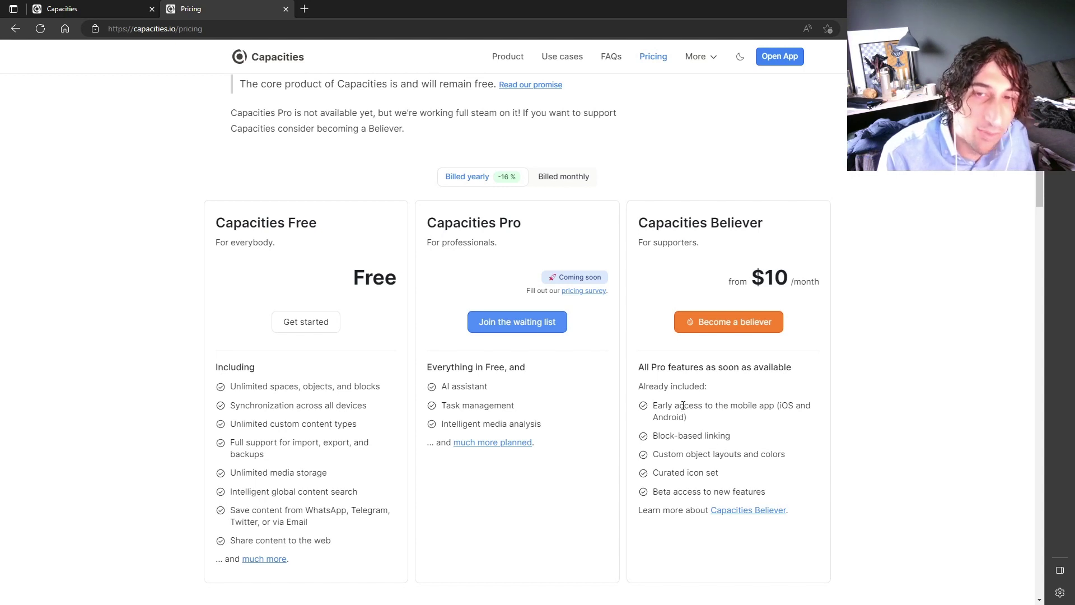
Select the Capacities Pro heading, the AI assistant and Task management features, and the Free plan's feature list
left_click_drag(527, 223, 425, 224)
left_click(479, 247)
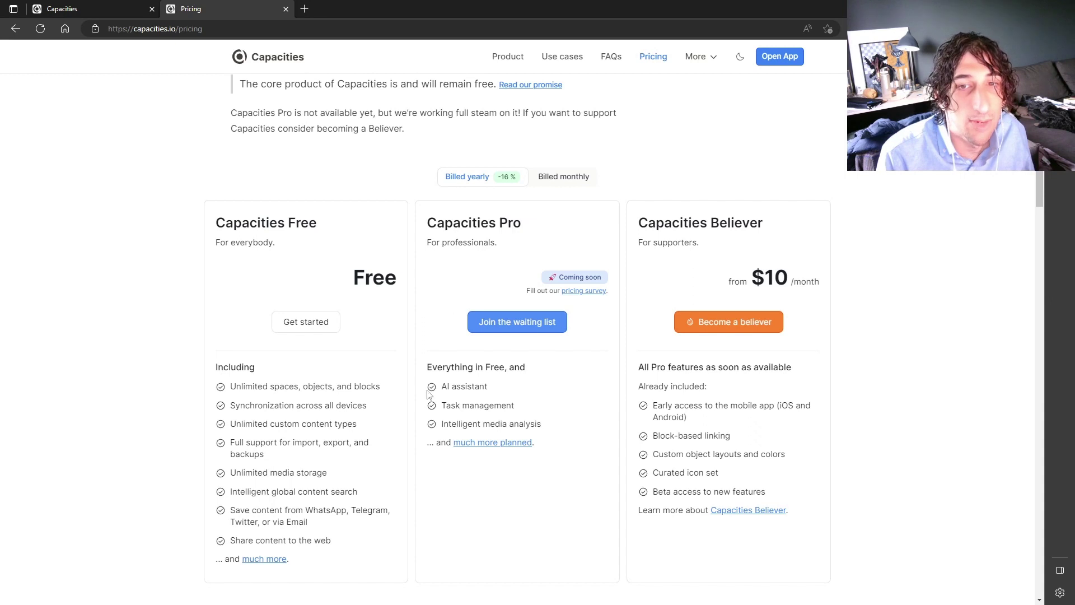
left_click_drag(447, 386, 525, 415)
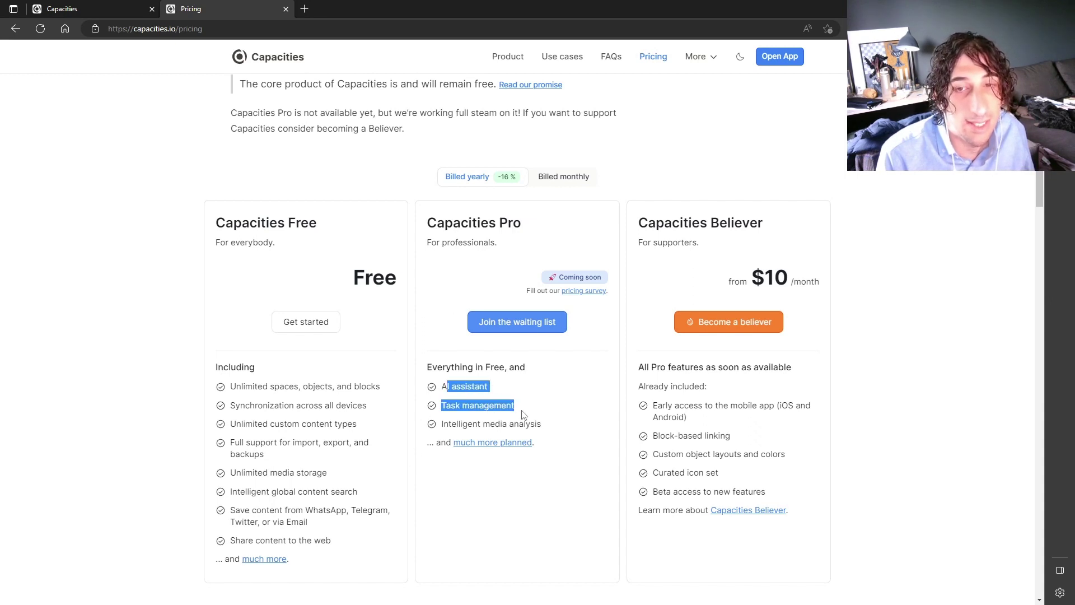
left_click(511, 381)
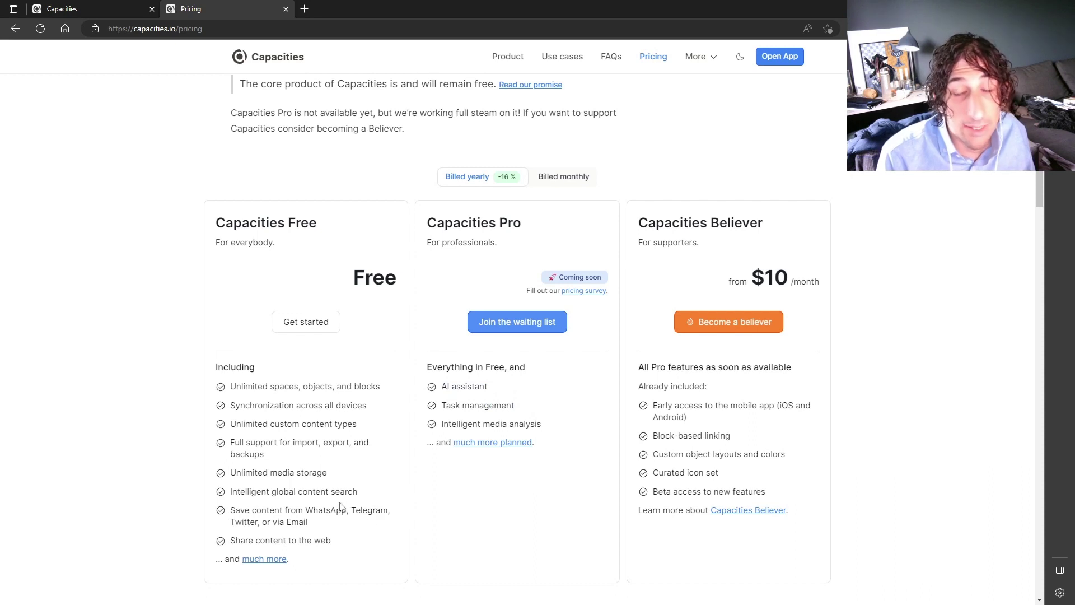
left_click_drag(343, 546, 229, 392)
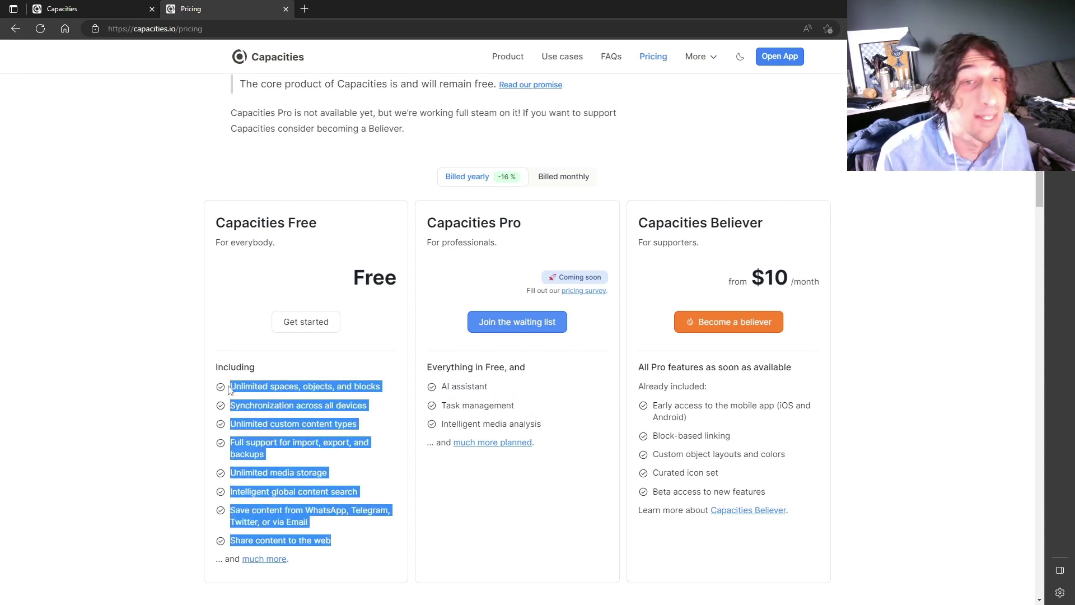
left_click(250, 407)
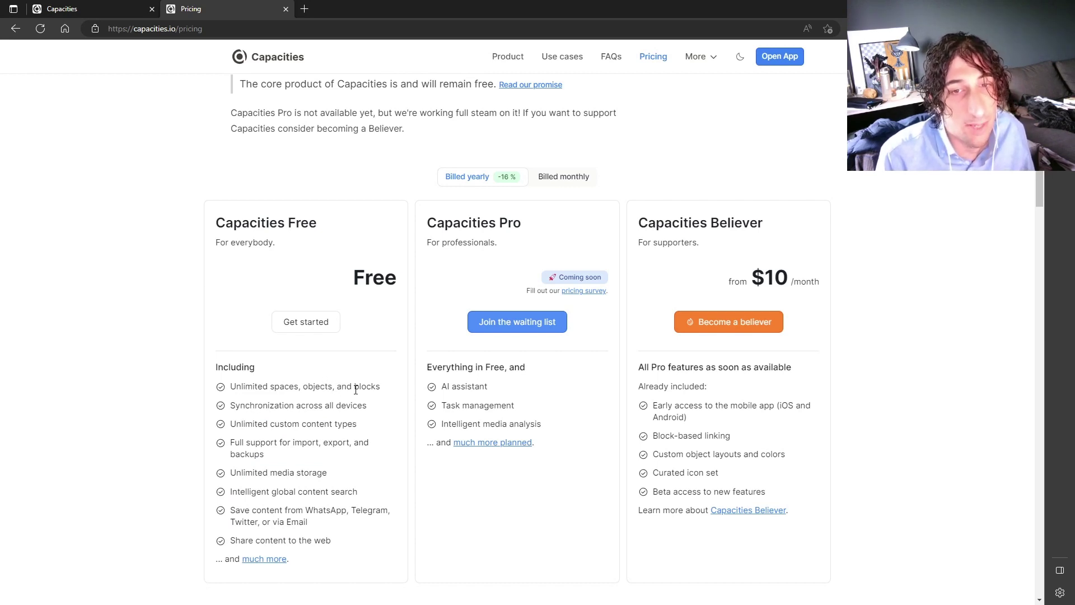
Select the word 'Synchronization', then return to the app and show the May 30, 2023 calendar day
double_click(239, 404)
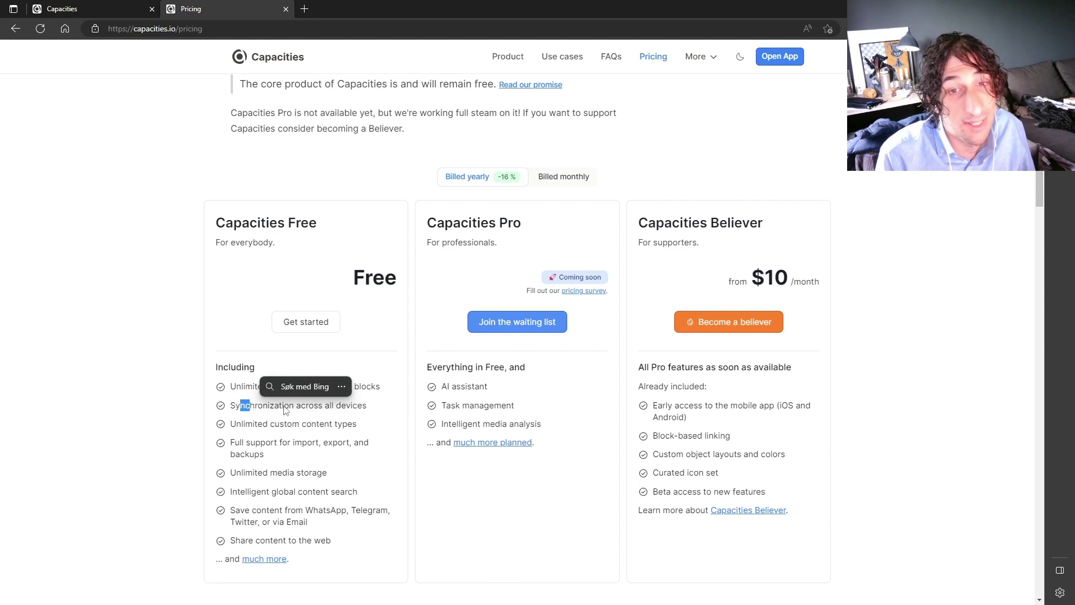
left_click(287, 405)
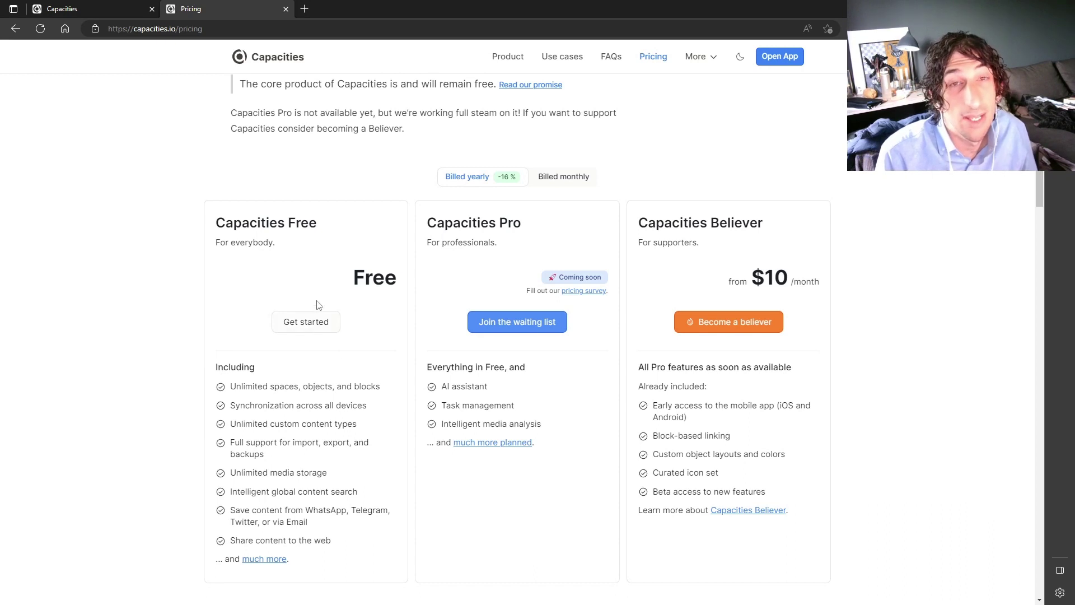
left_click(314, 320)
left_click(37, 89)
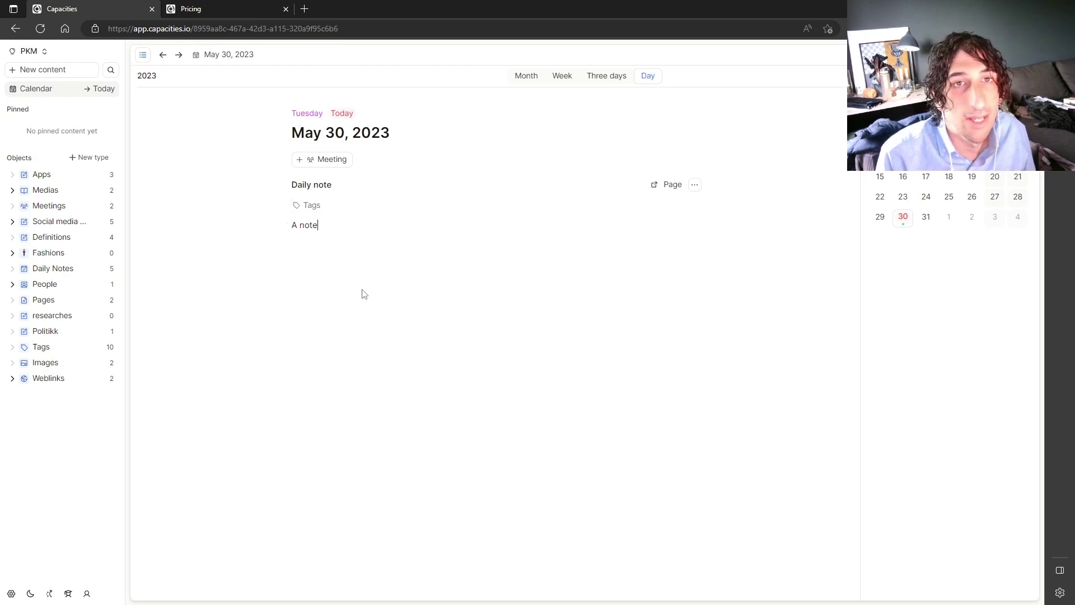
left_click(235, 8)
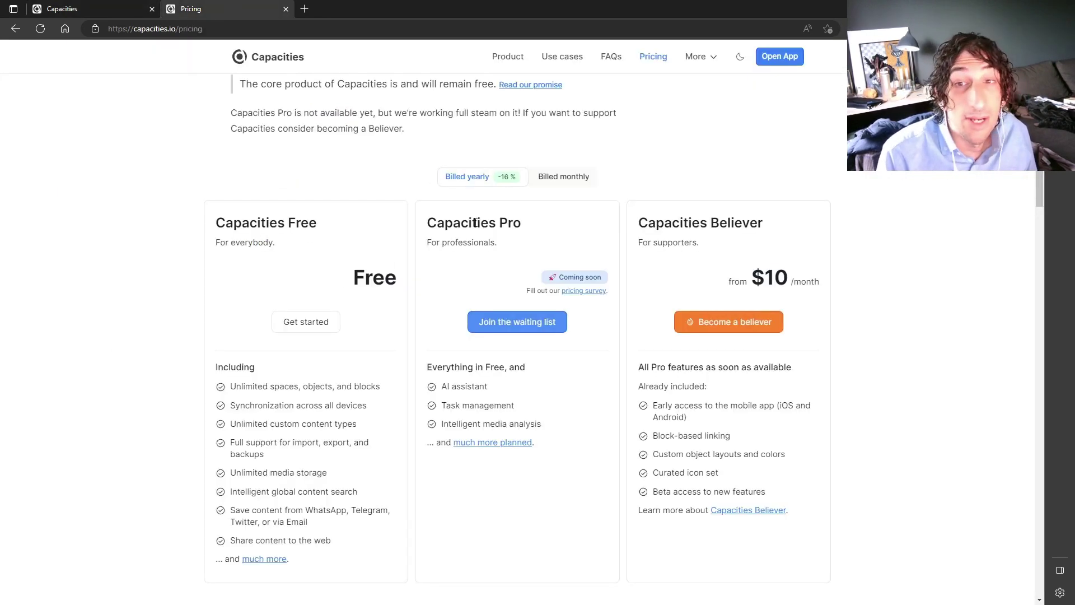
left_click(566, 178)
left_click_drag(737, 280, 826, 291)
left_click(749, 251)
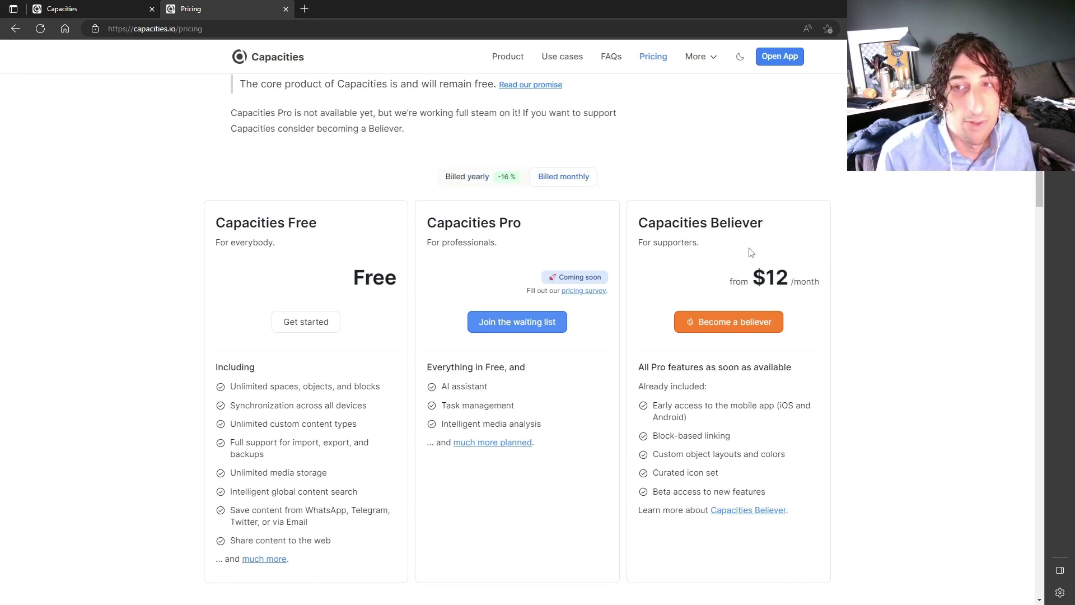
left_click(502, 183)
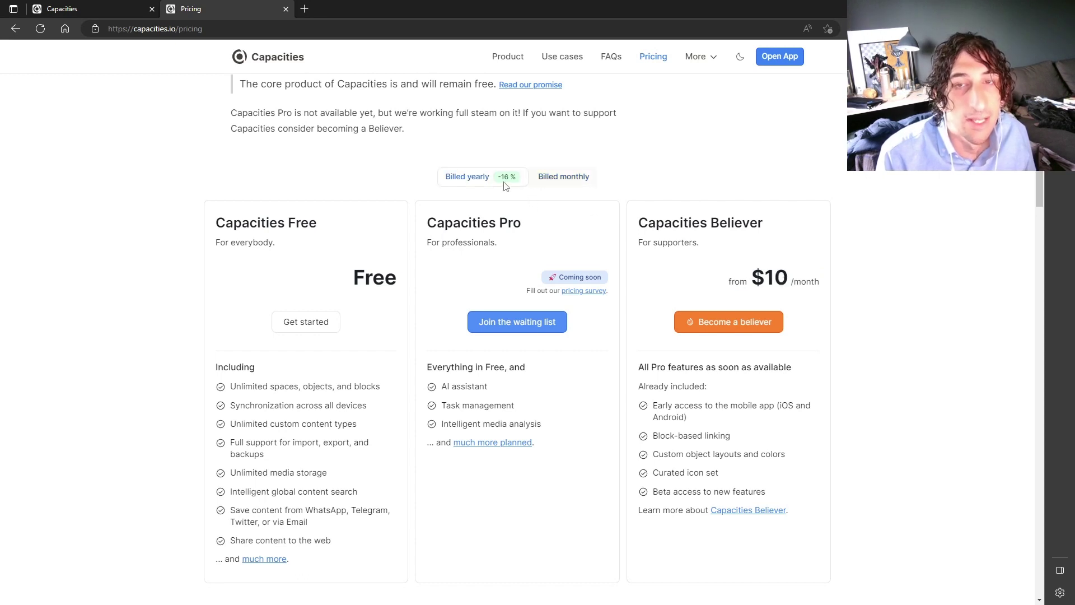
left_click(71, 5)
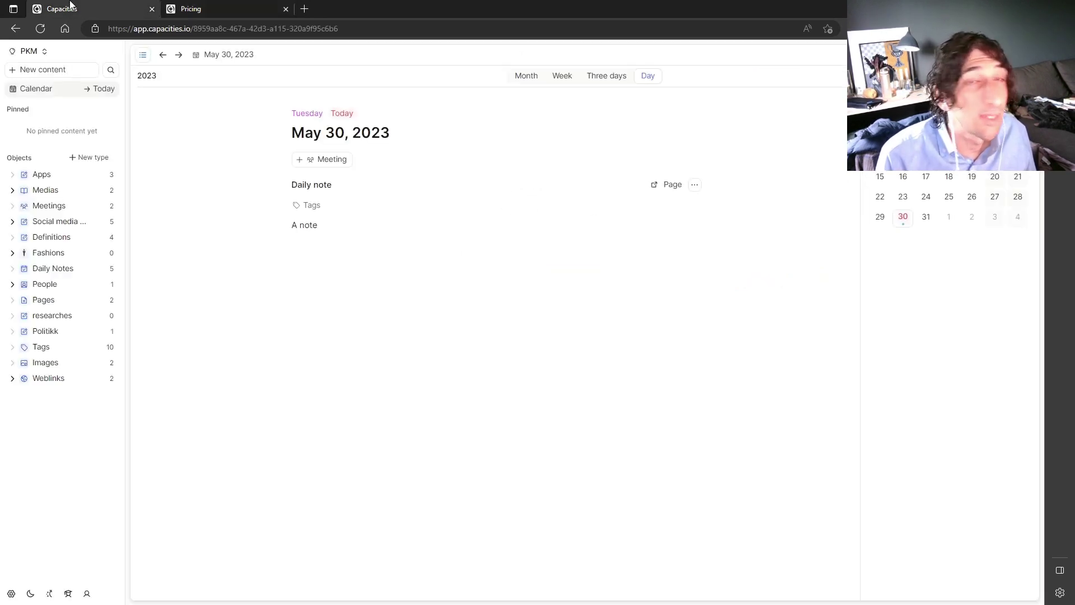